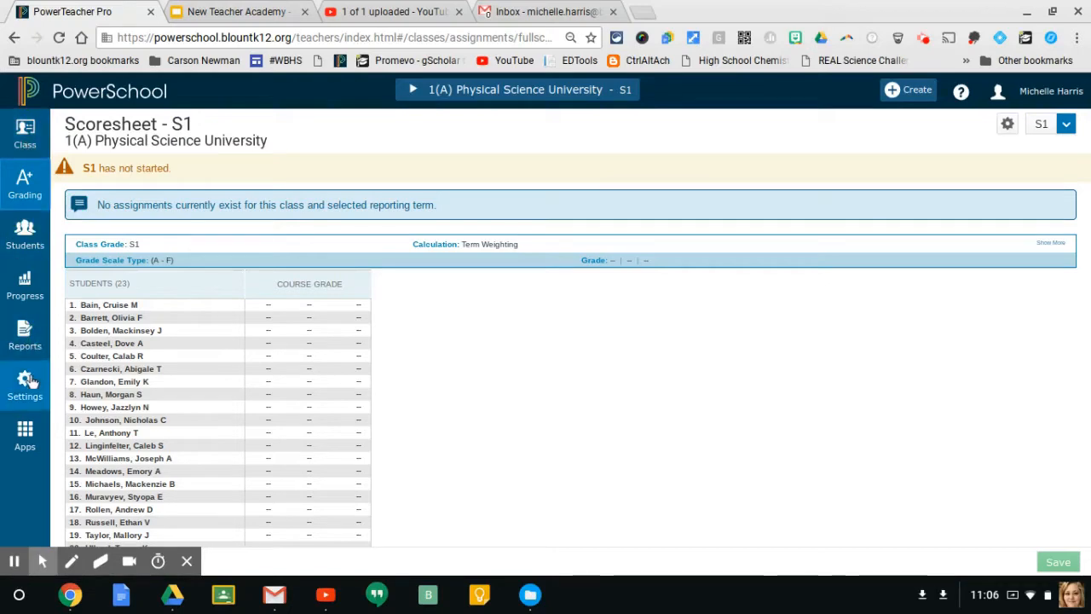
Open the Q1 formula of 1(A) Physical Science University in the traditional grade calculations settings.
click(28, 381)
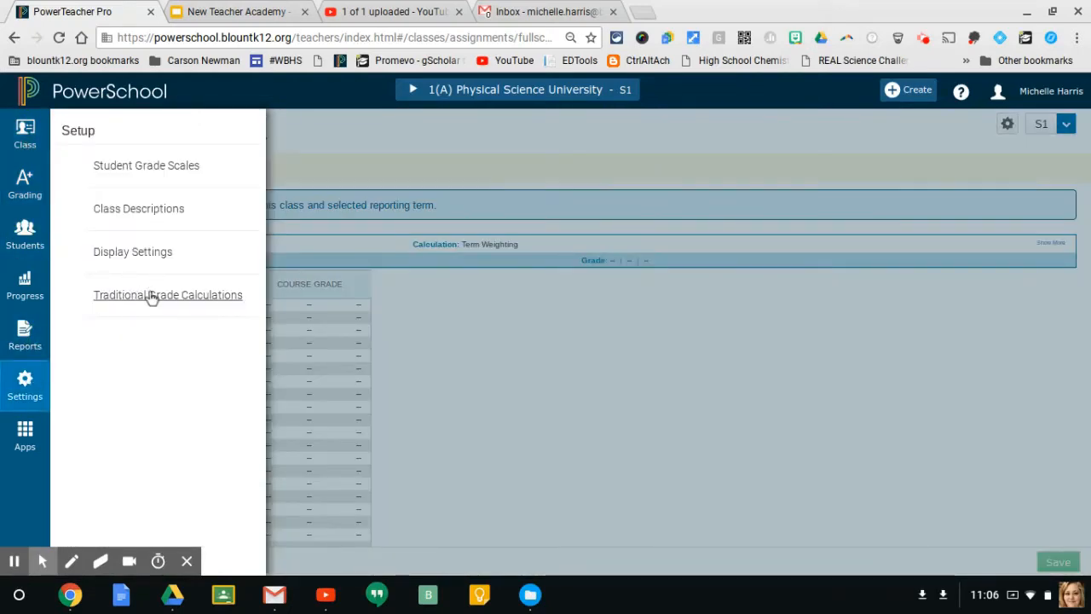
click(152, 294)
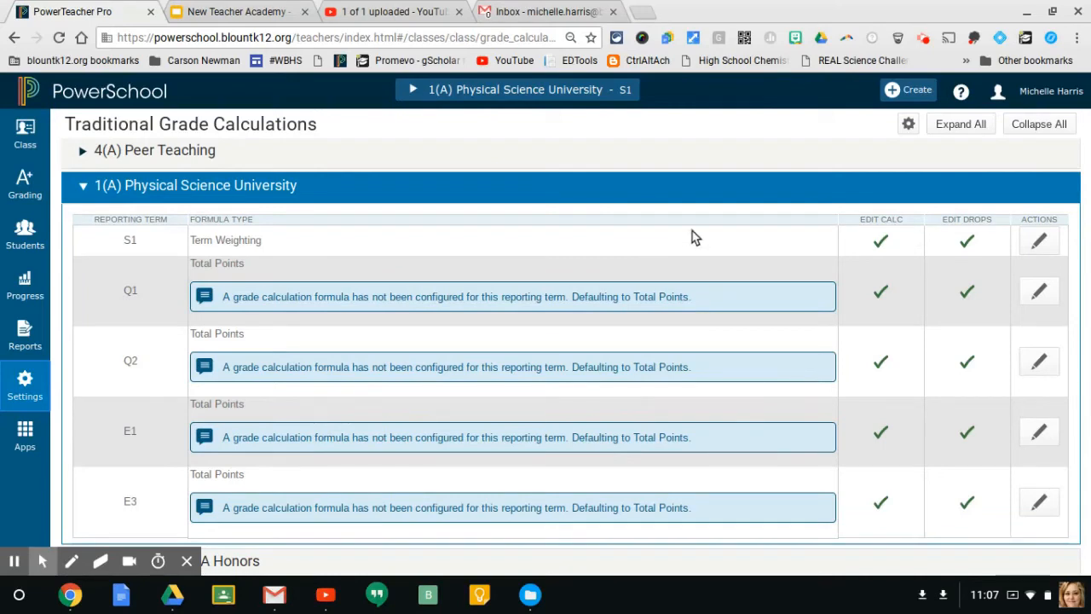
scroll(909, 317, down, 1)
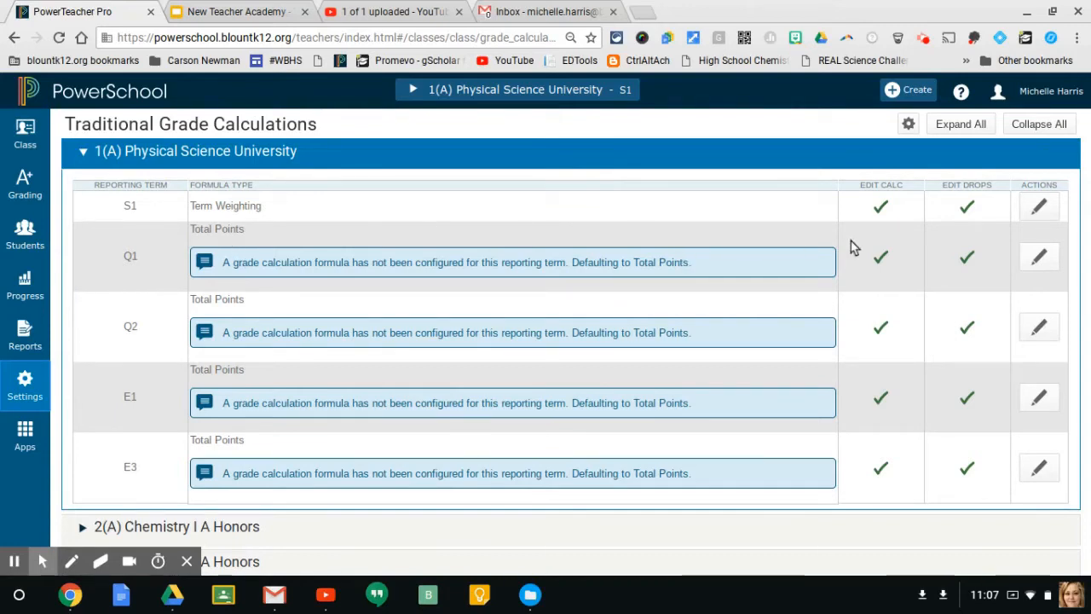
click(1041, 258)
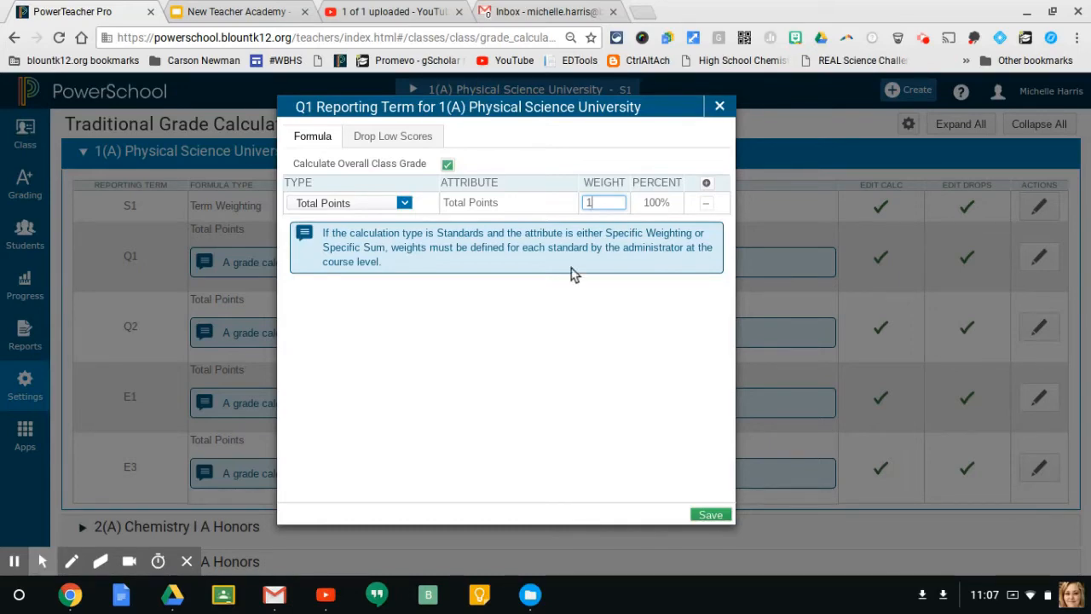
Change the first row of the Q1 formula to Category Weighting with Classwork as its category.
click(405, 205)
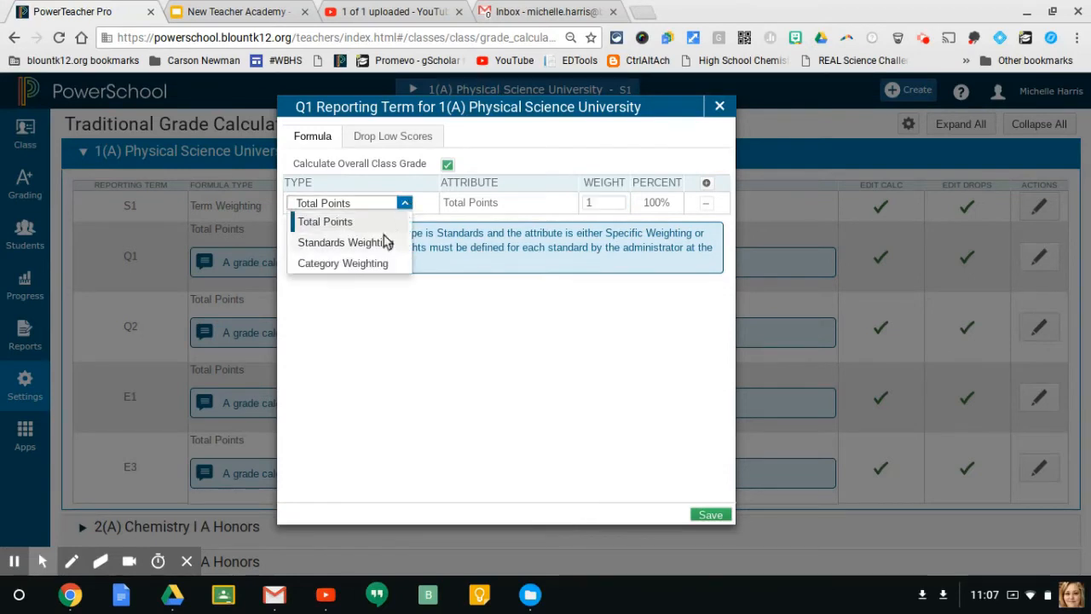
click(375, 263)
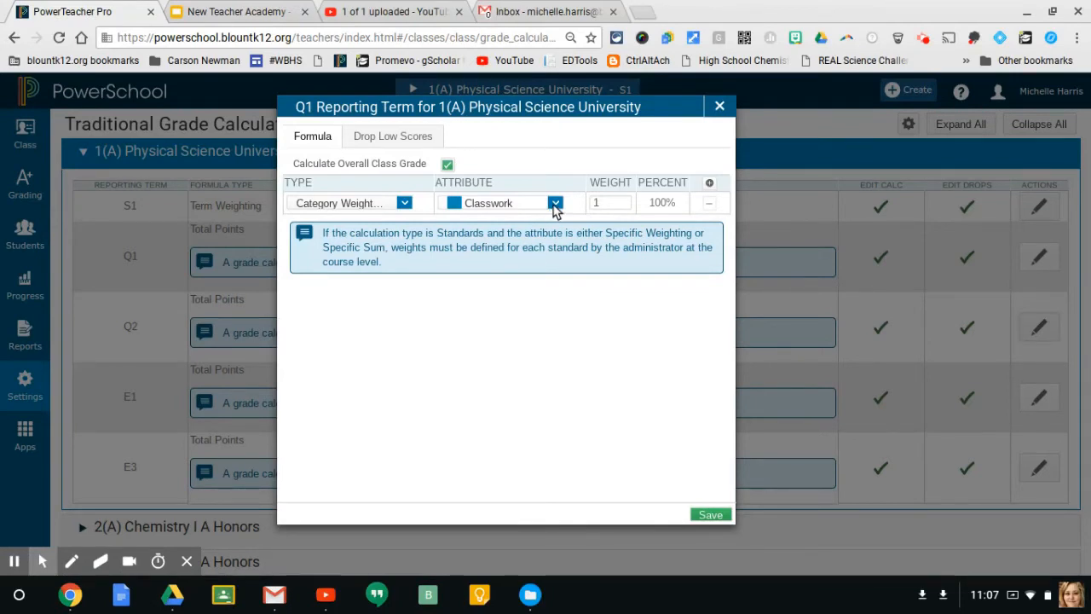
click(555, 205)
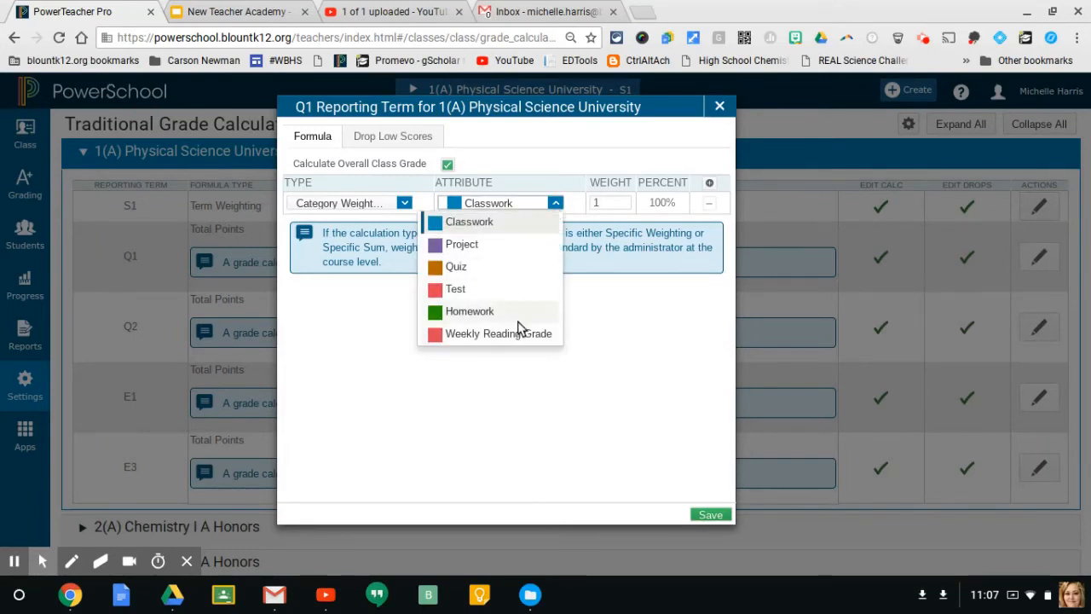
click(480, 225)
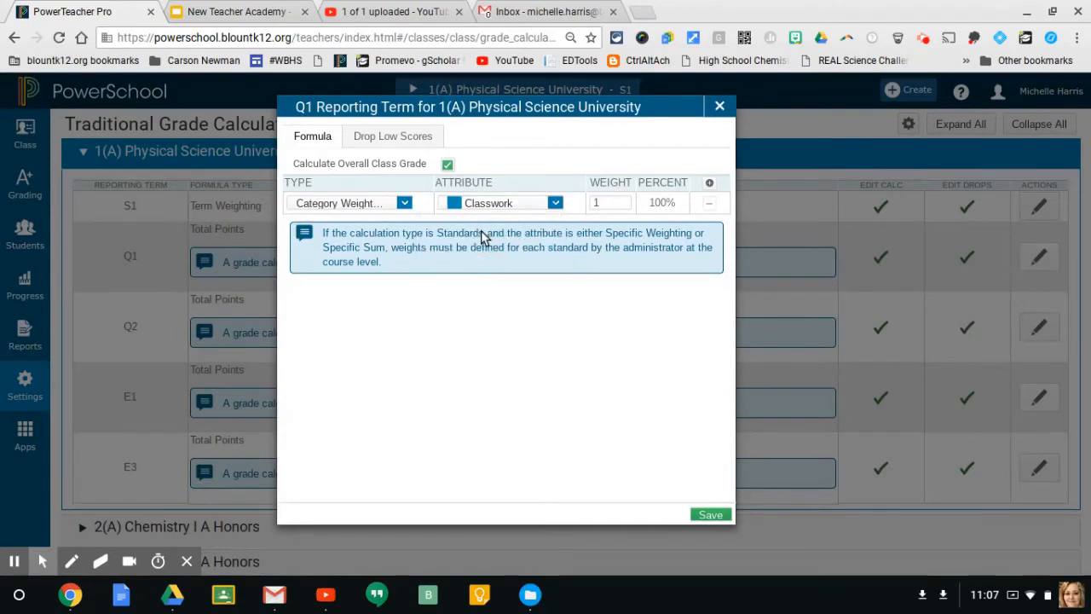
click(664, 209)
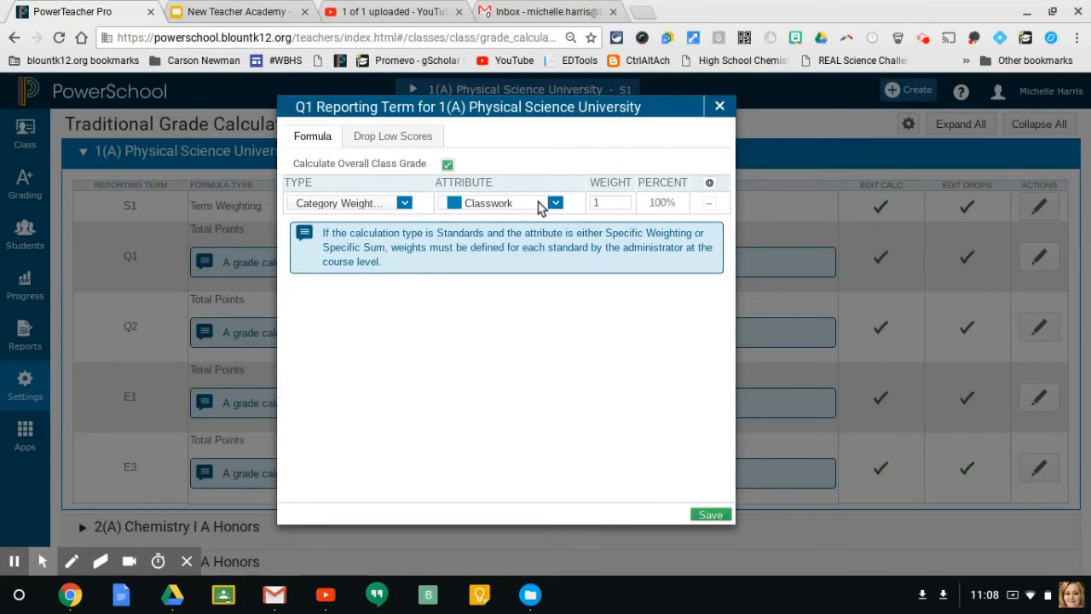
Add a second row to the Q1 formula, using Category Weighting with the Test category.
click(710, 184)
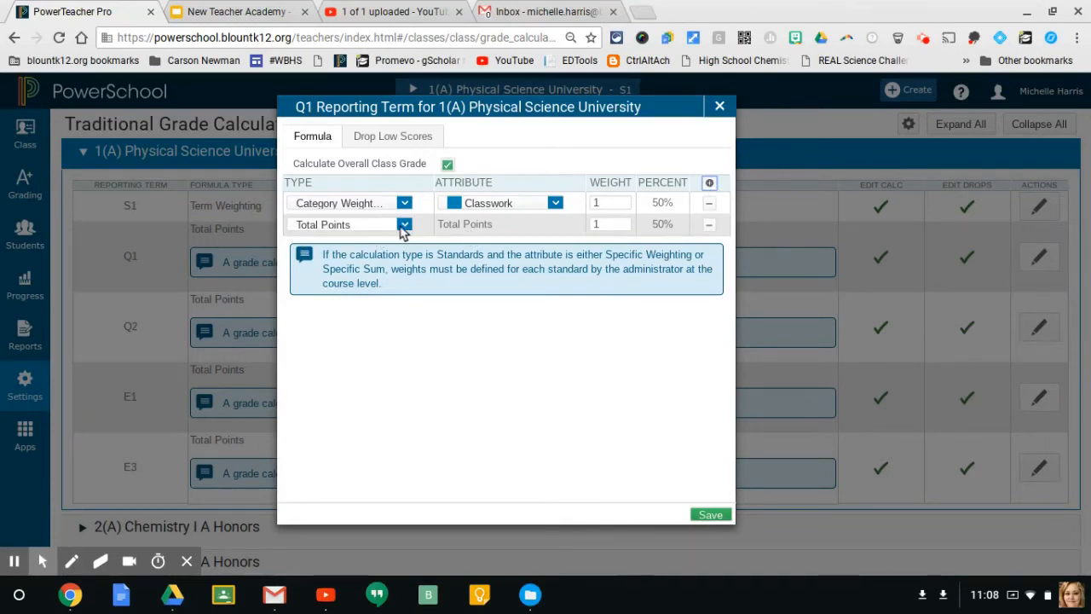
click(403, 225)
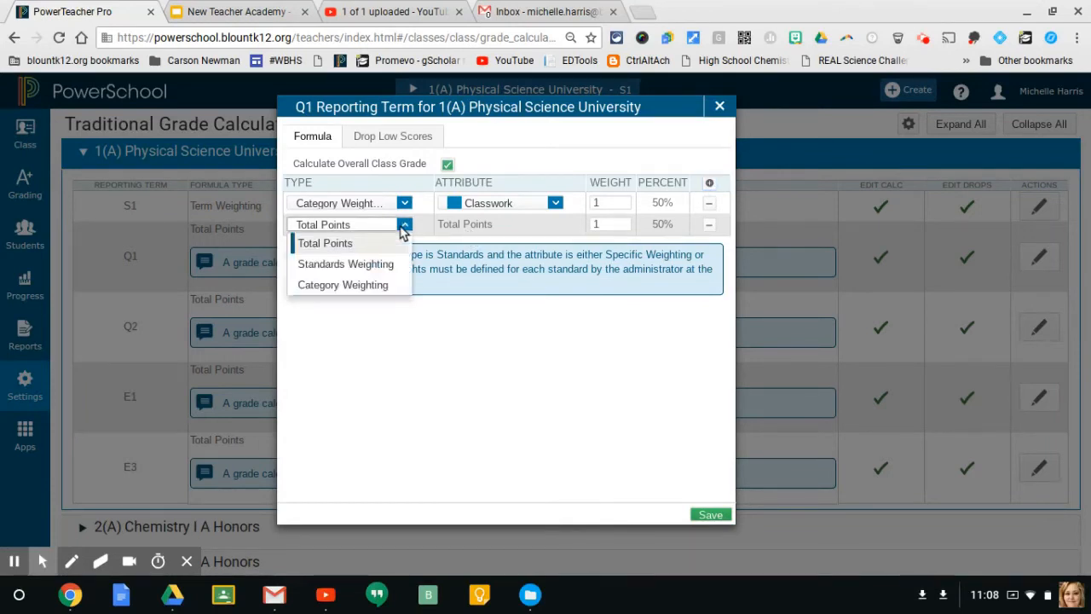
click(377, 285)
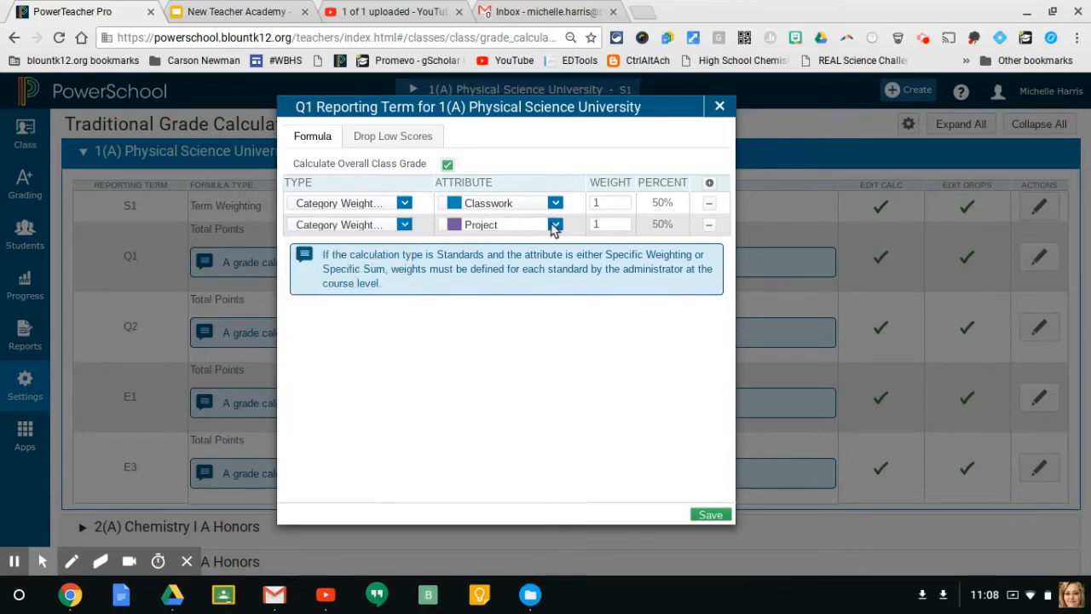
click(555, 225)
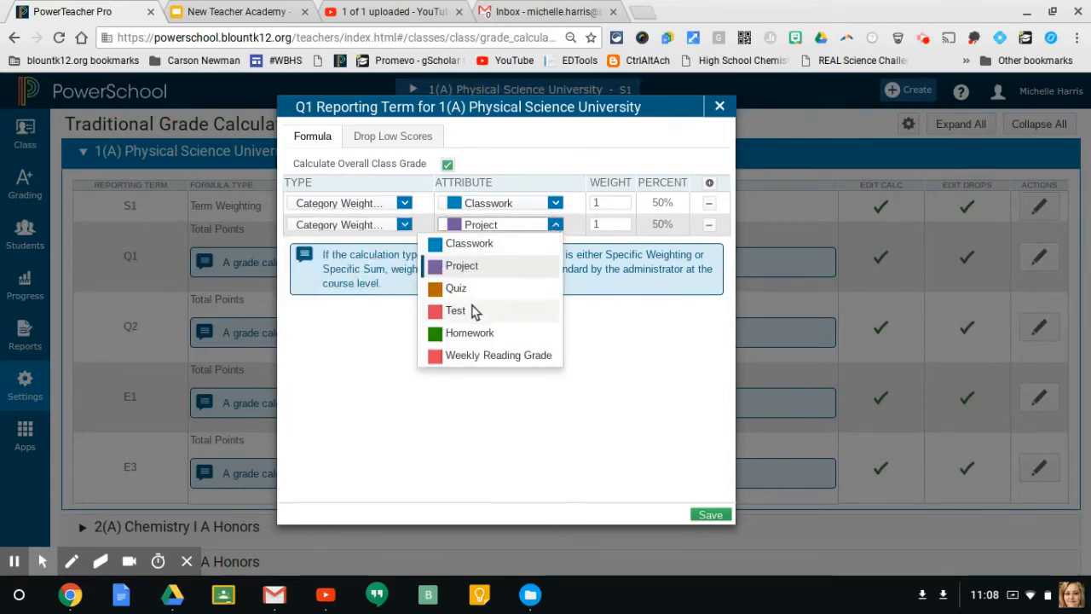
click(471, 314)
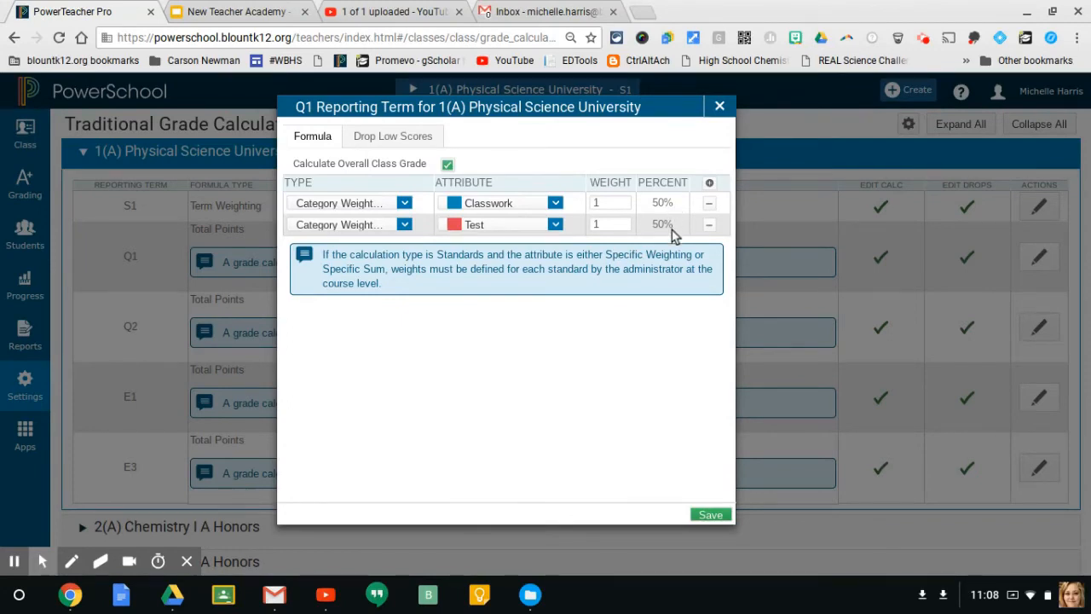
Add a third row to the Q1 formula, using Category Weighting with the Quiz category.
click(709, 183)
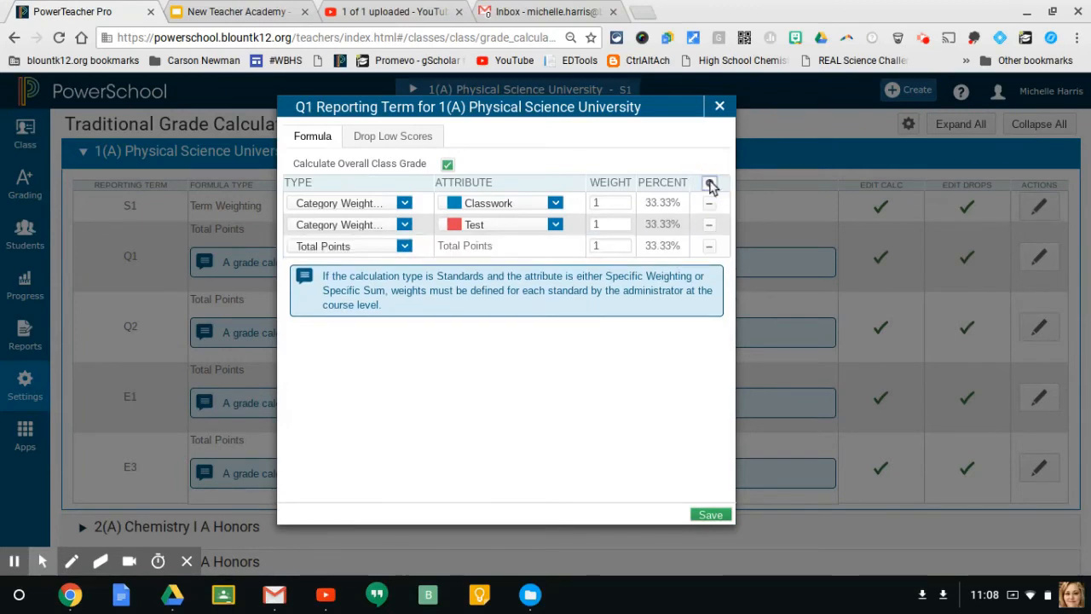
click(404, 246)
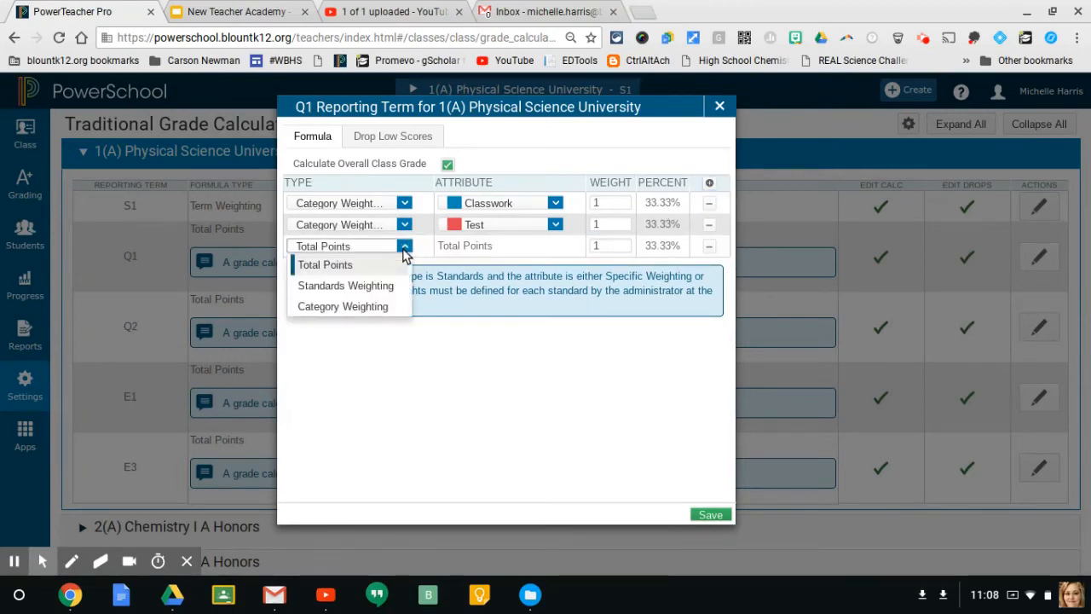
click(380, 308)
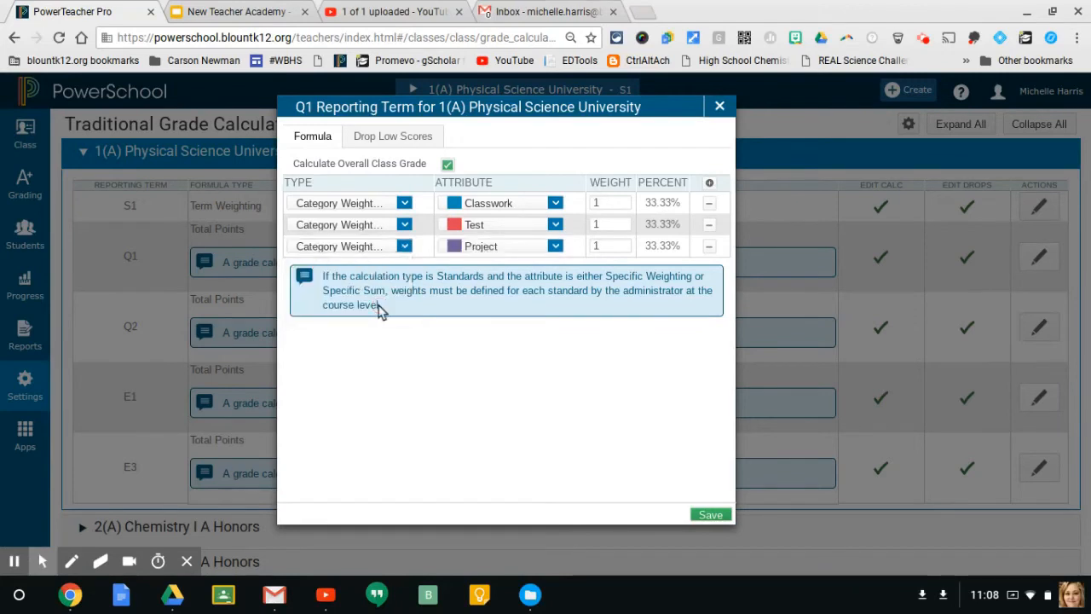
click(556, 247)
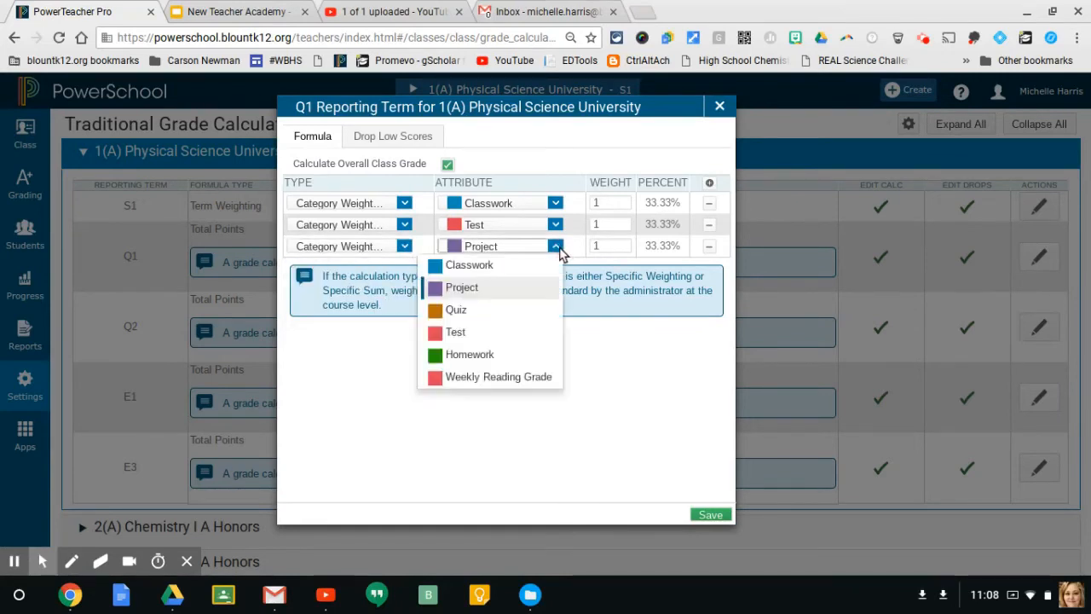
click(500, 311)
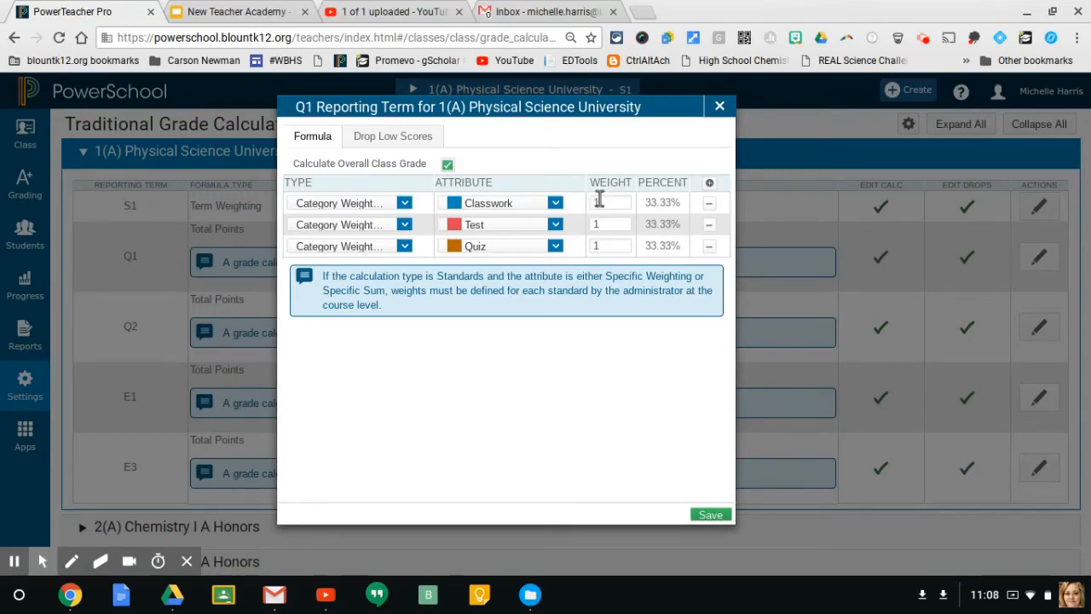
Set the category weights to 50 for Classwork, 30 for Test and 20 for Quiz, and save the Q1 formula.
click(674, 202)
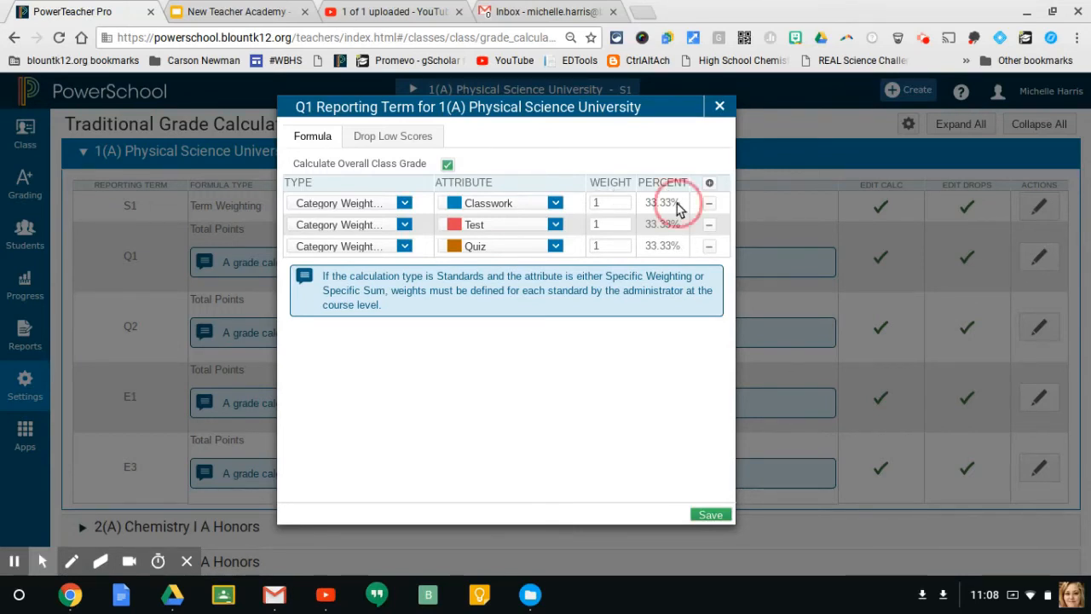
double_click(610, 202)
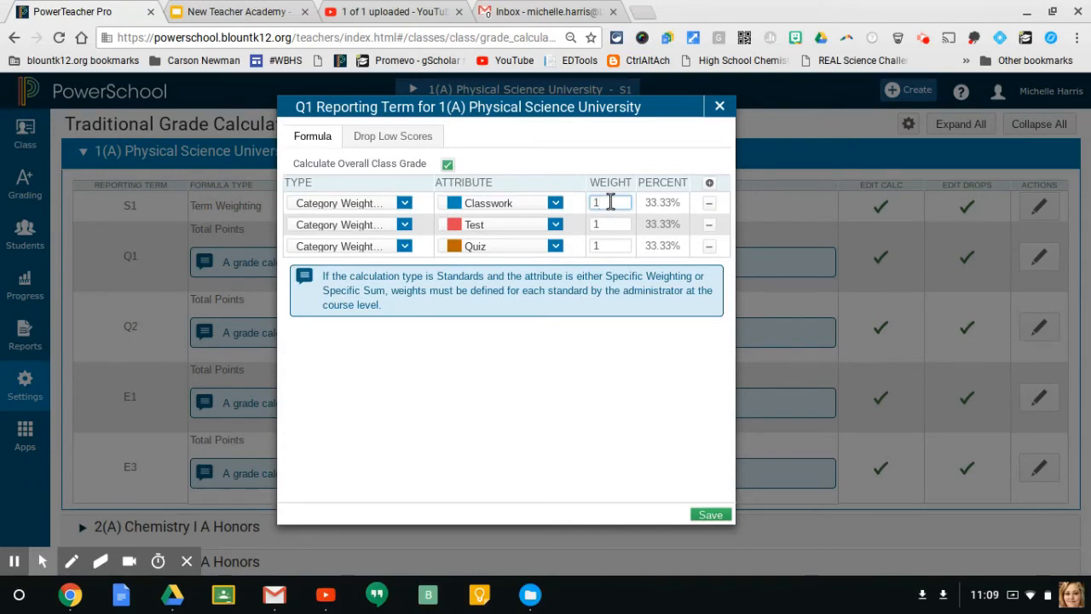
text(50)
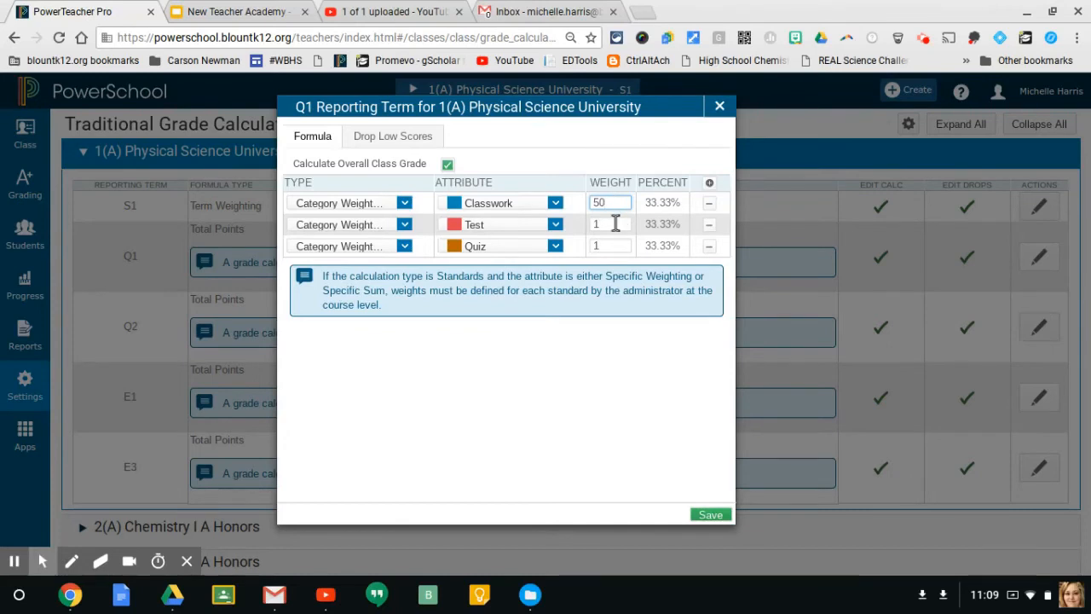
click(616, 223)
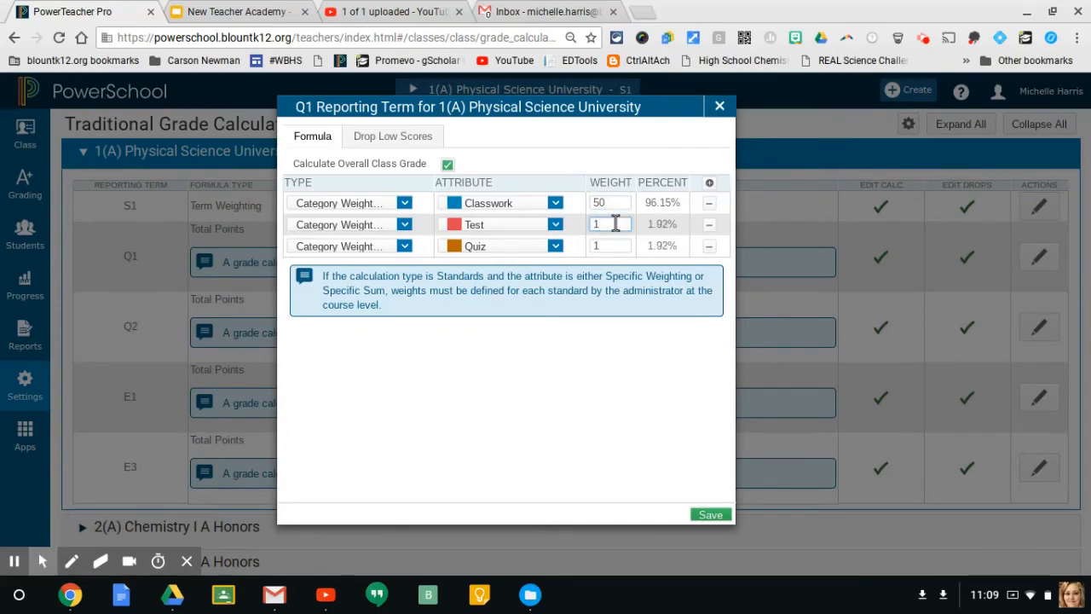
text(30)
click(610, 246)
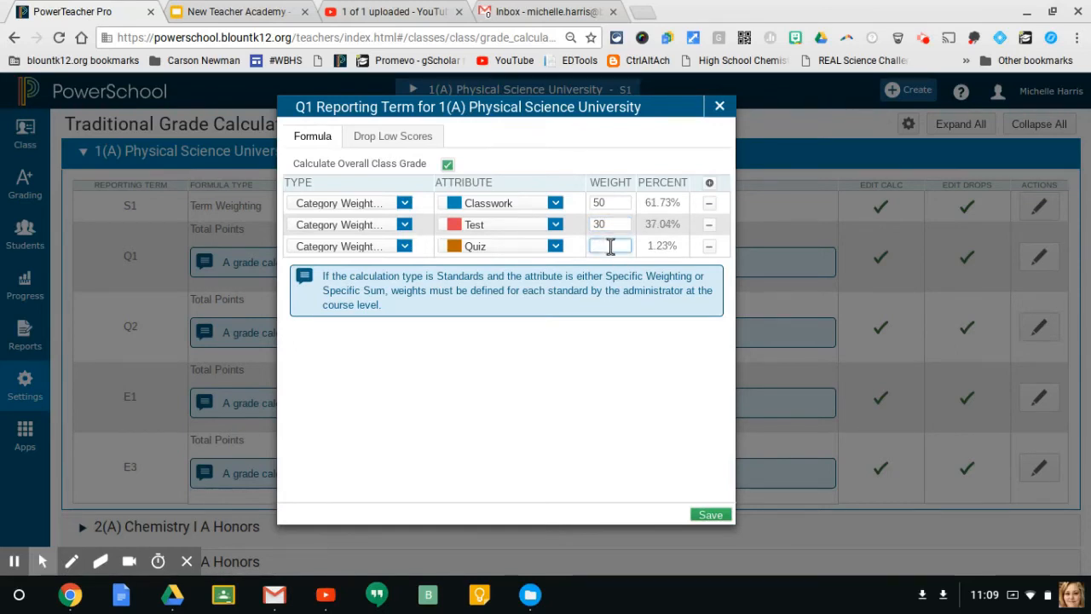
text(20)
click(642, 363)
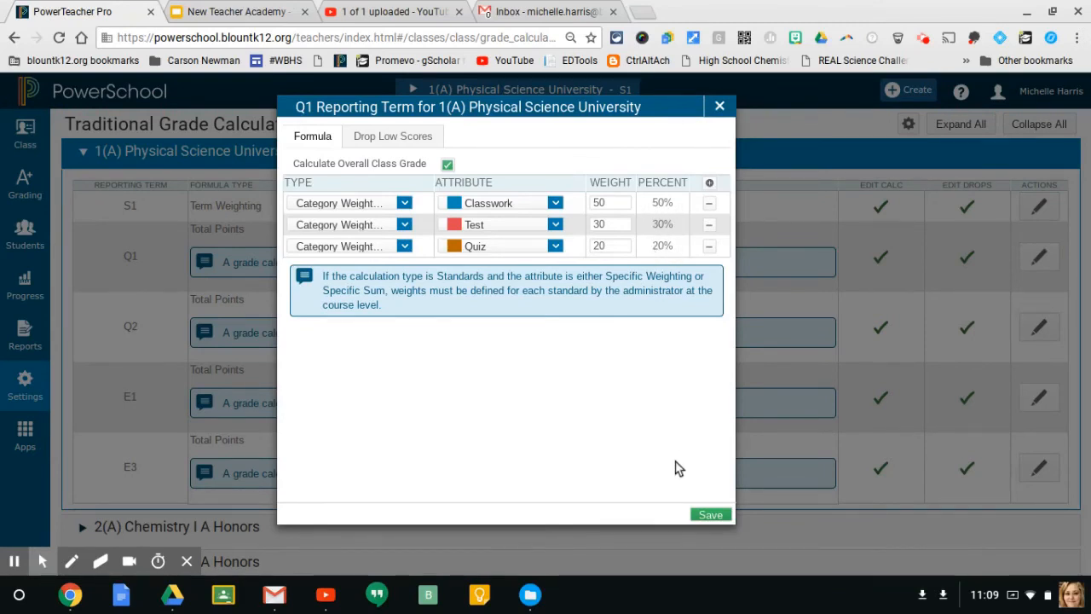
click(712, 515)
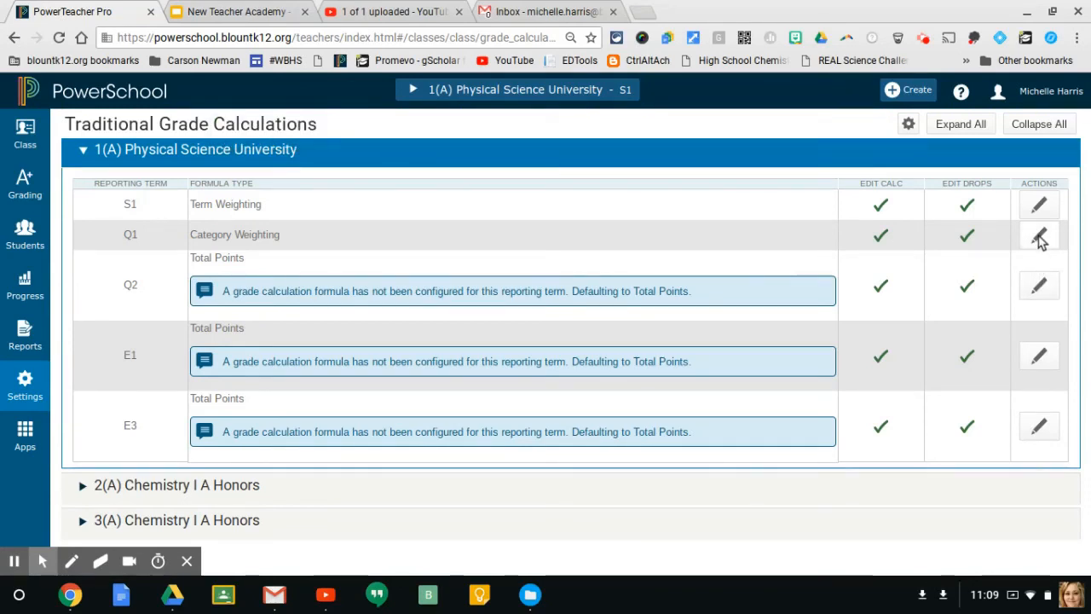
Reopen the Q1 formula and review its options for dropping low scores, then return to the category weights.
click(1040, 240)
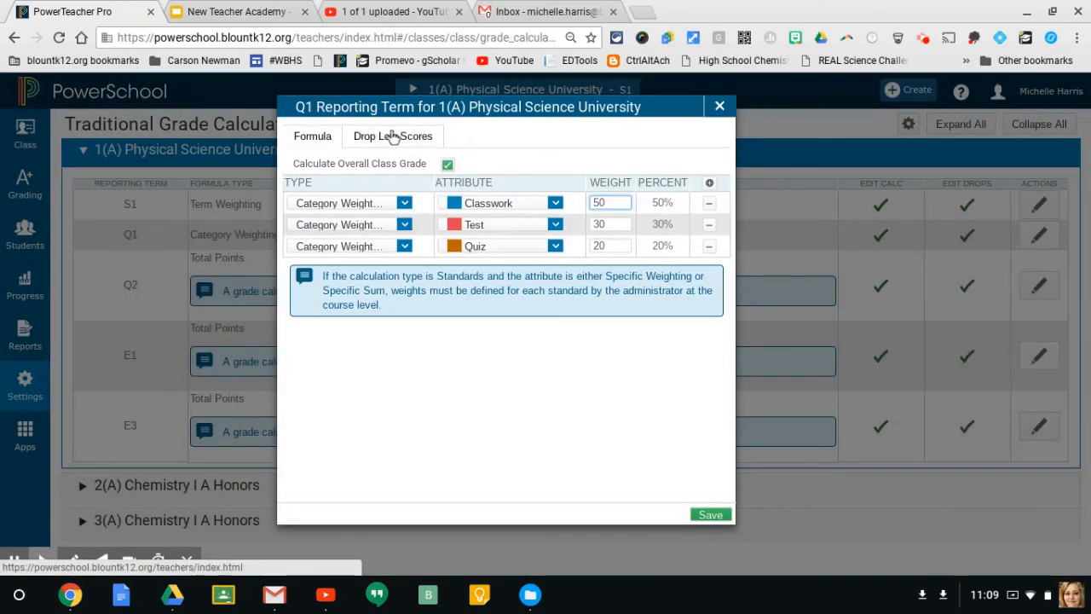
click(392, 137)
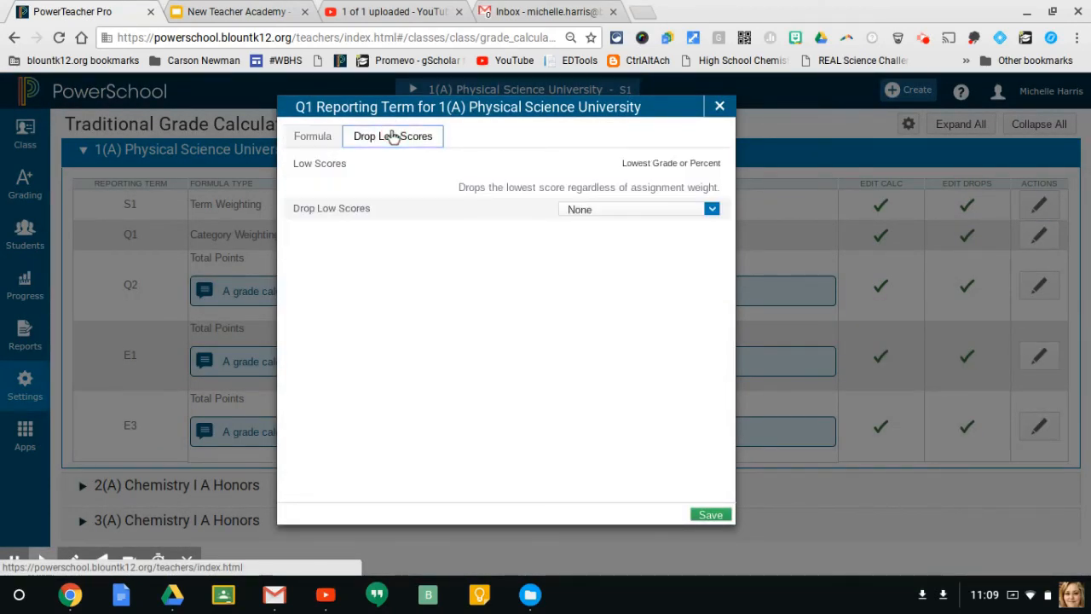
click(645, 211)
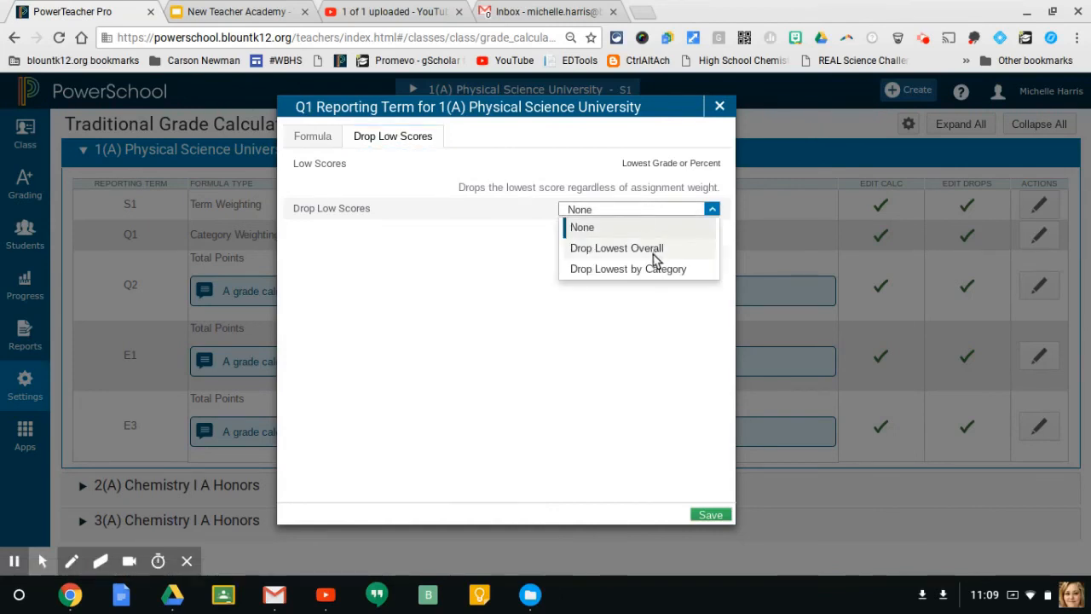
click(322, 137)
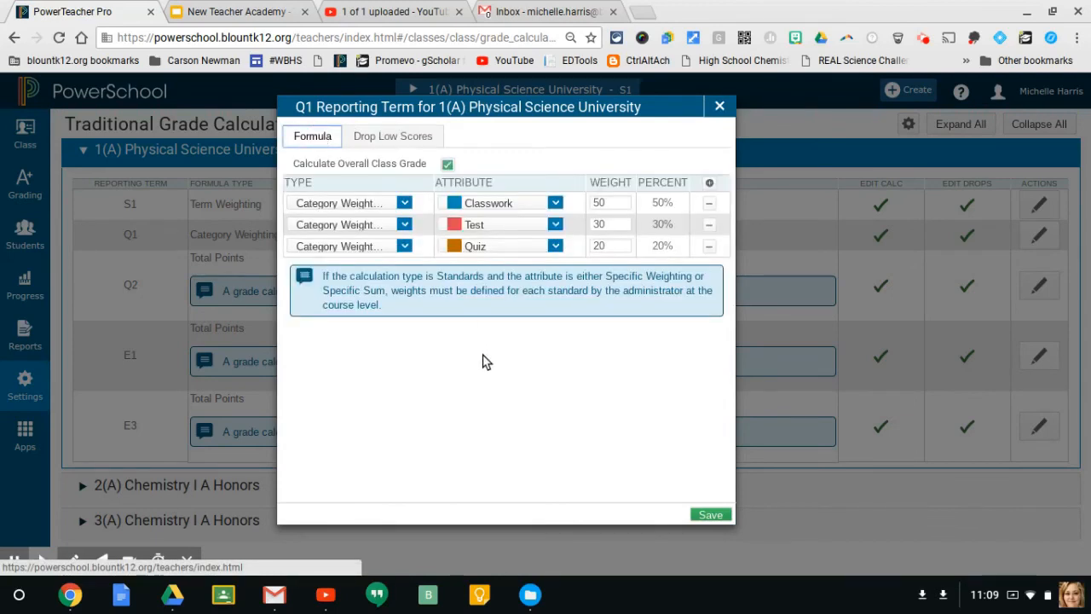